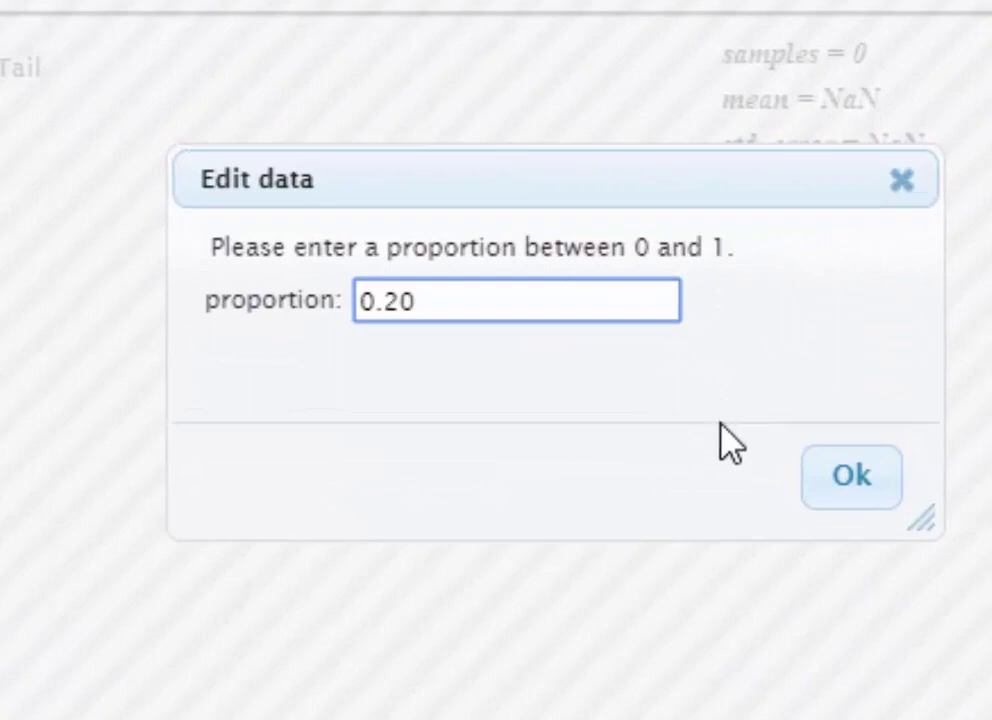
Confirm the population proportion of 0.20 and set the sample size to 564
left_click(852, 476)
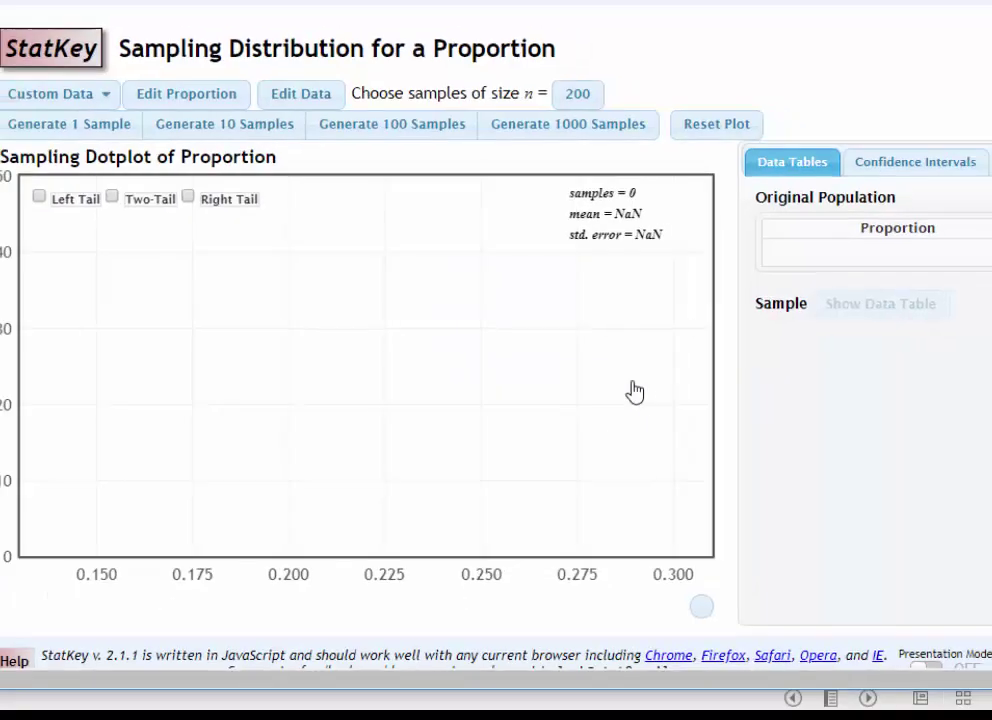
left_click(573, 143)
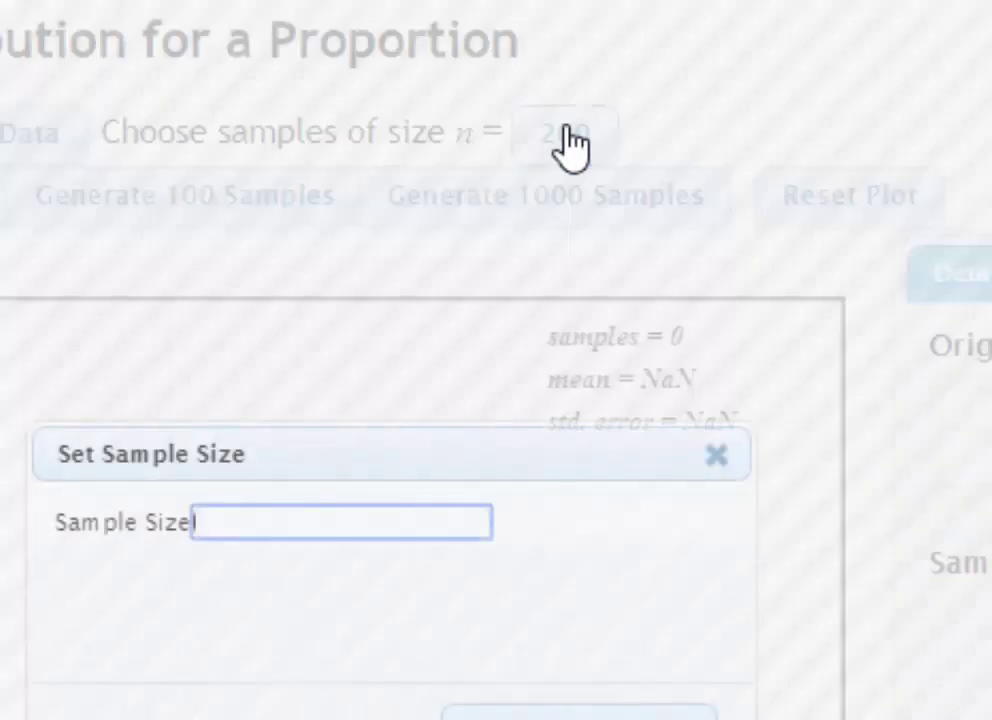
type("56")
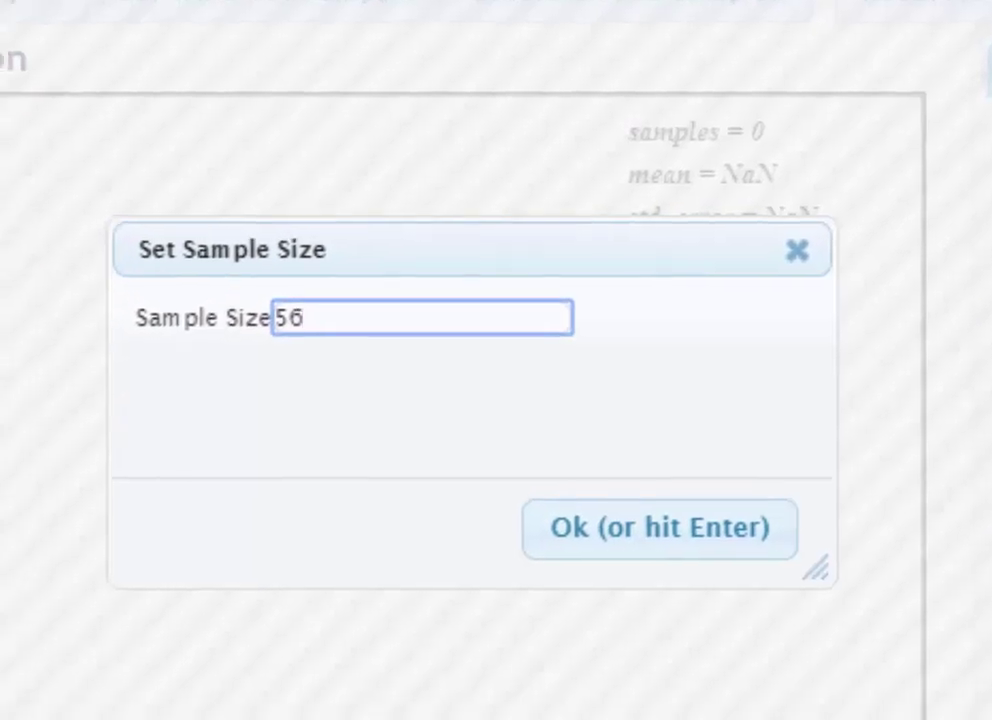
type("4")
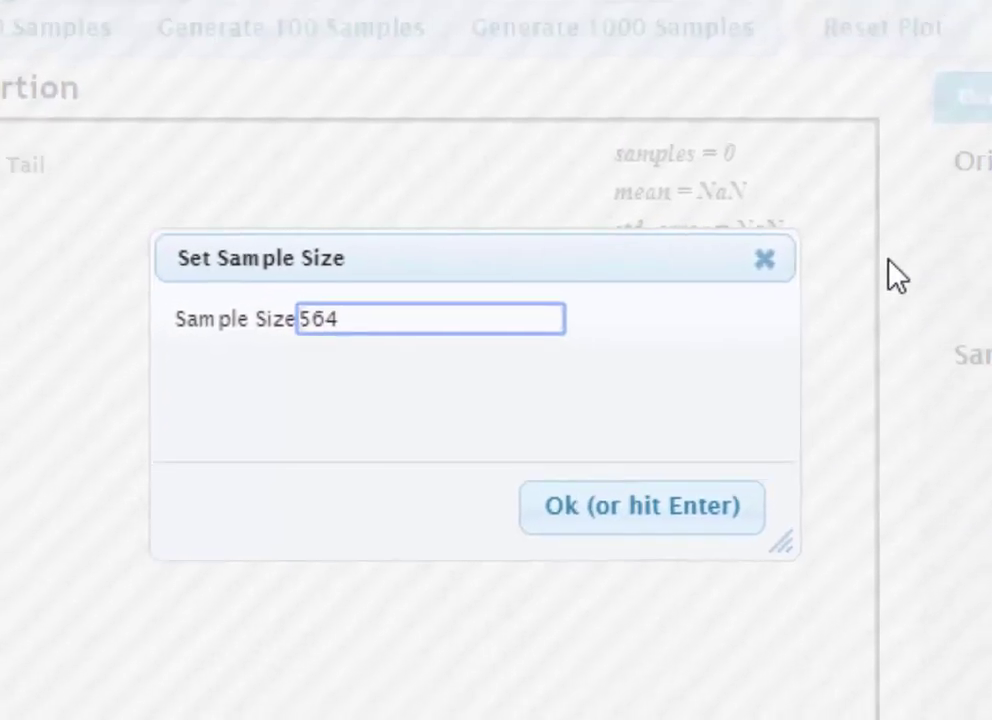
left_click(660, 527)
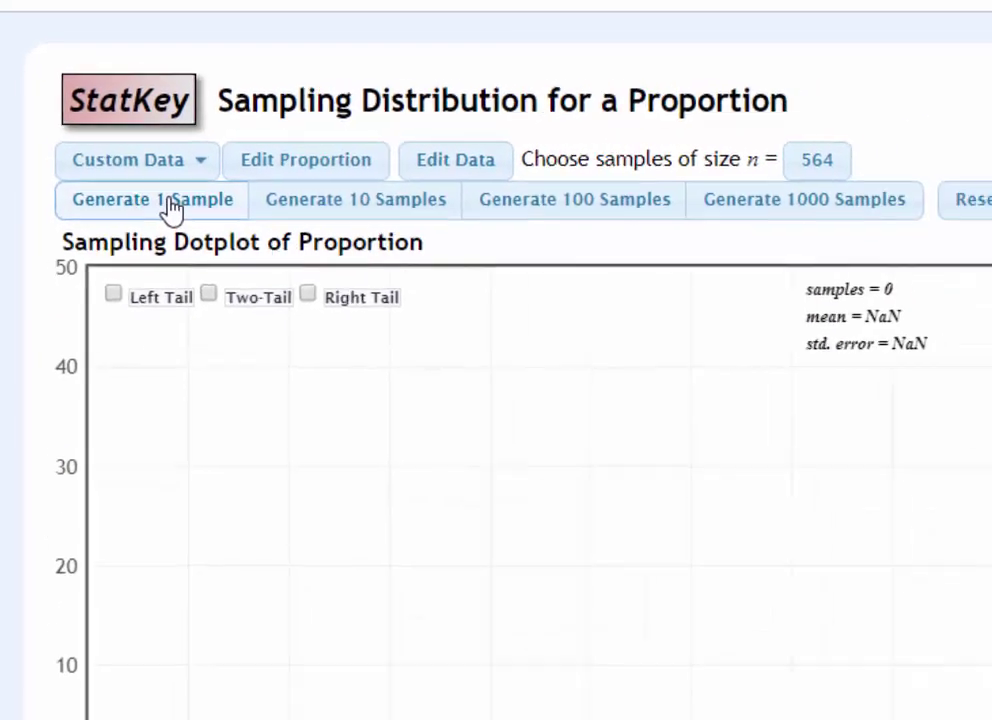
Generate four samples one at a time to start the dotplot of sample proportions
left_click(213, 228)
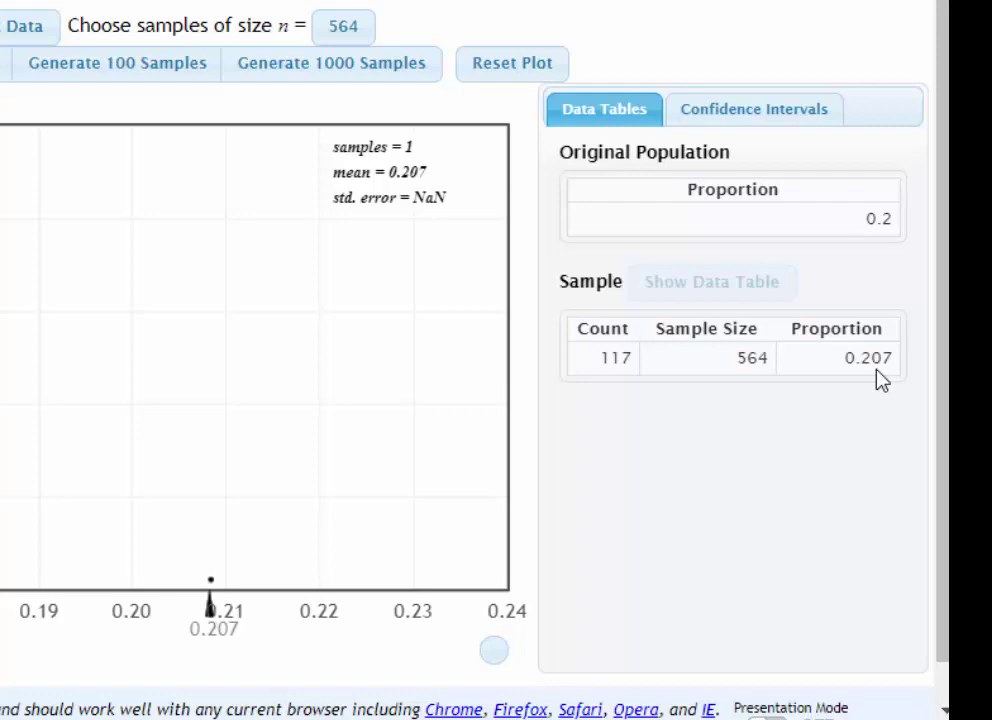
left_click(120, 203)
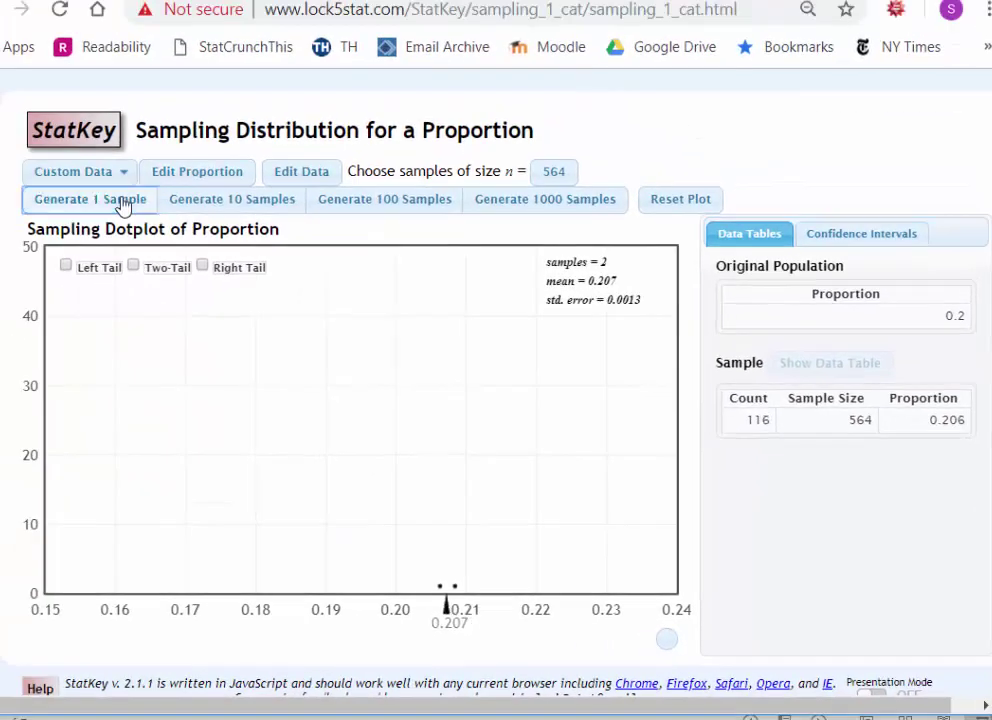
left_click(122, 203)
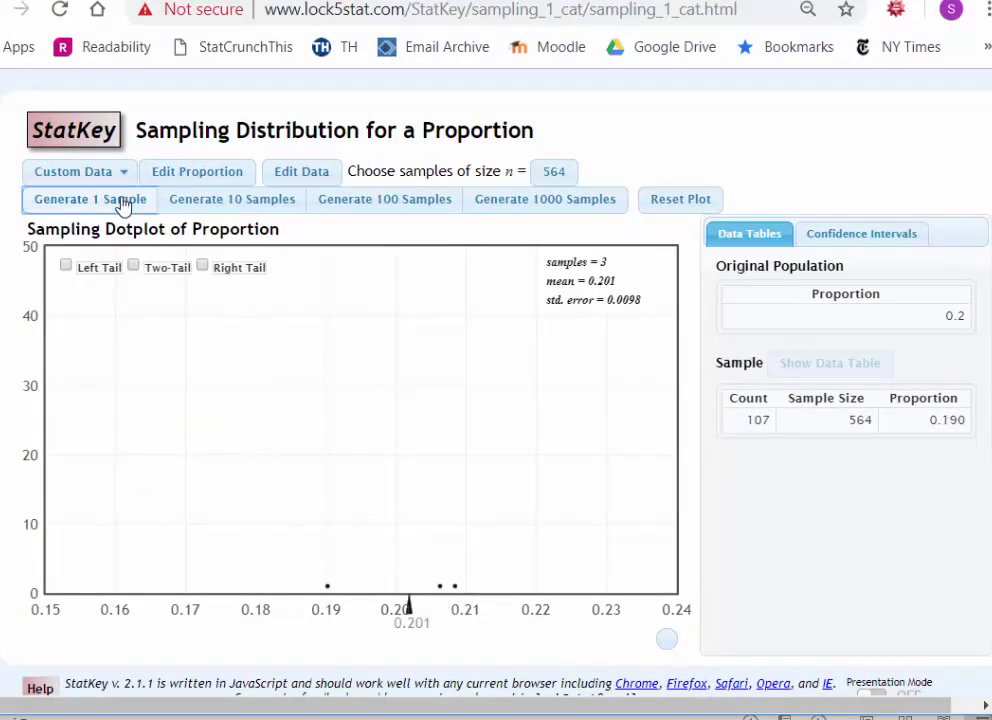
left_click(123, 203)
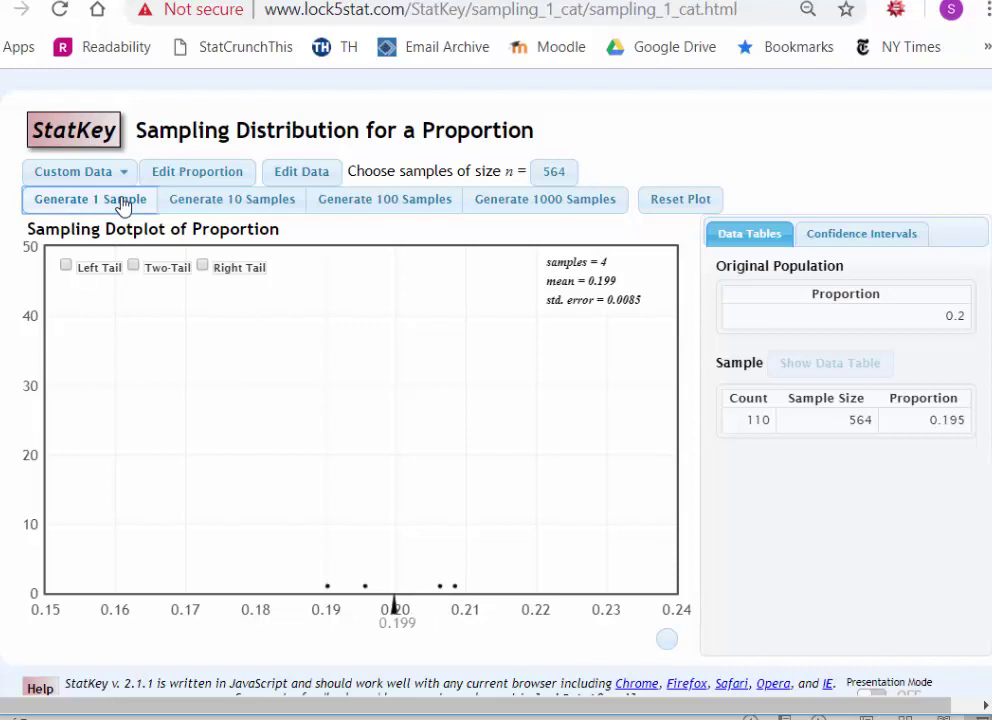
Inspect the sample data behind individual dots in the dotplot, finishing with the leftmost dot near 0.19
left_click(327, 587)
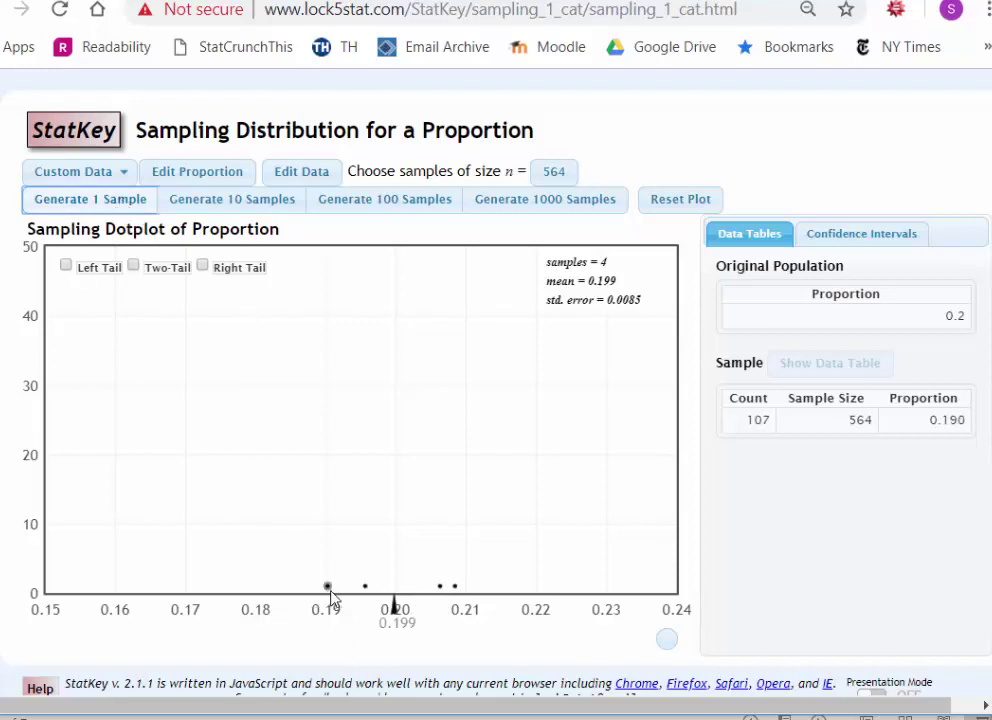
left_click(440, 587)
left_click(455, 588)
left_click(327, 587)
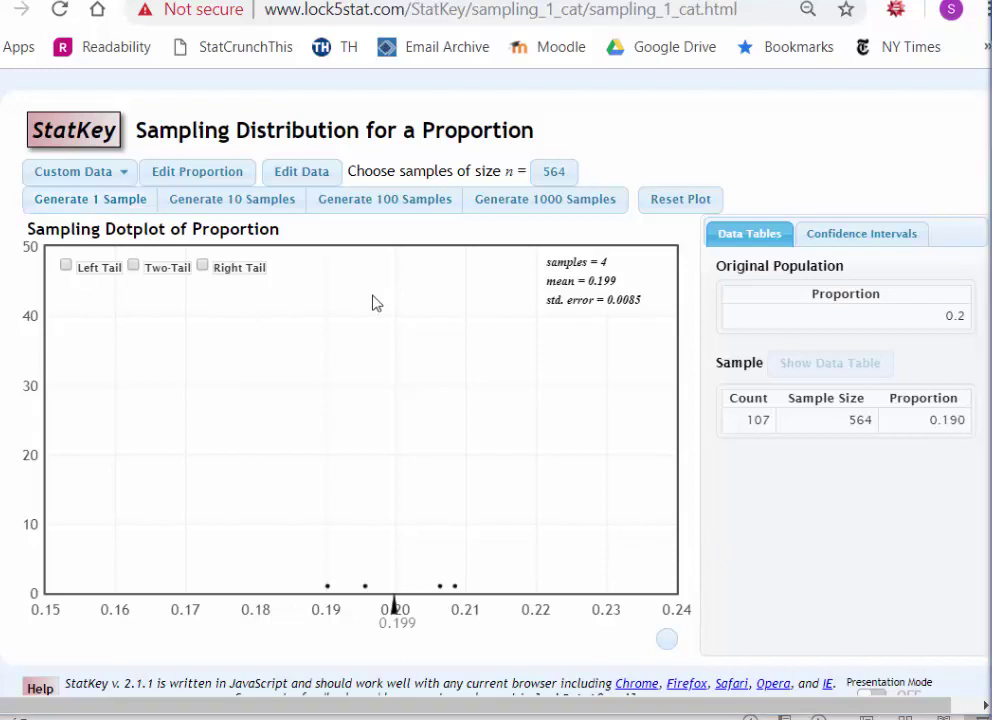
Add fourteen more single samples to the sampling dotplot, one at a time
left_click(99, 206)
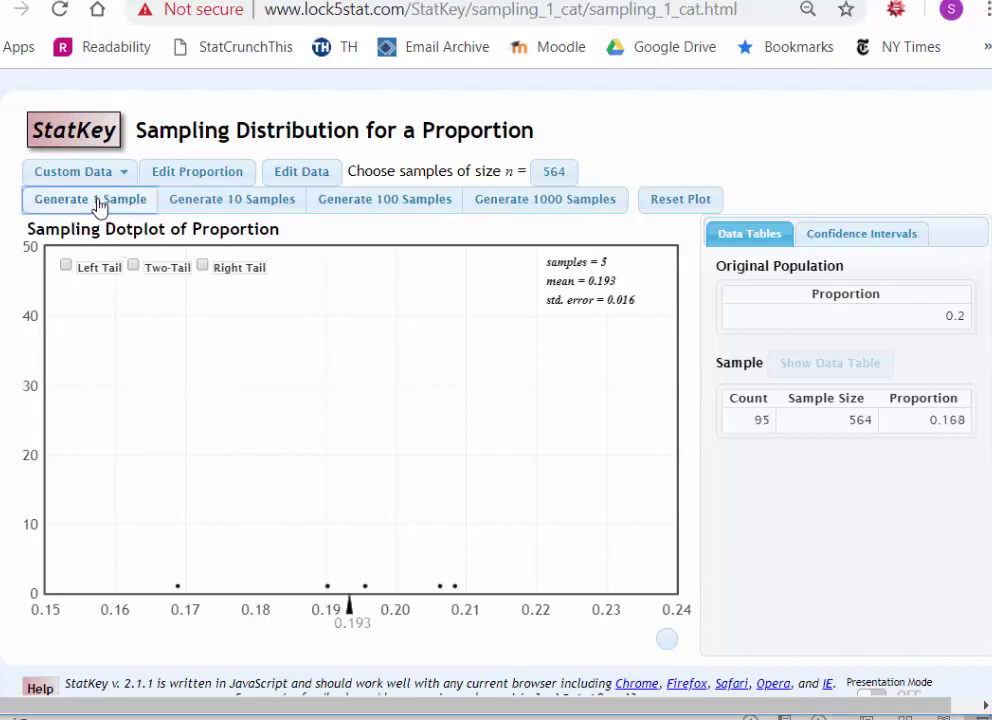
left_click(99, 206)
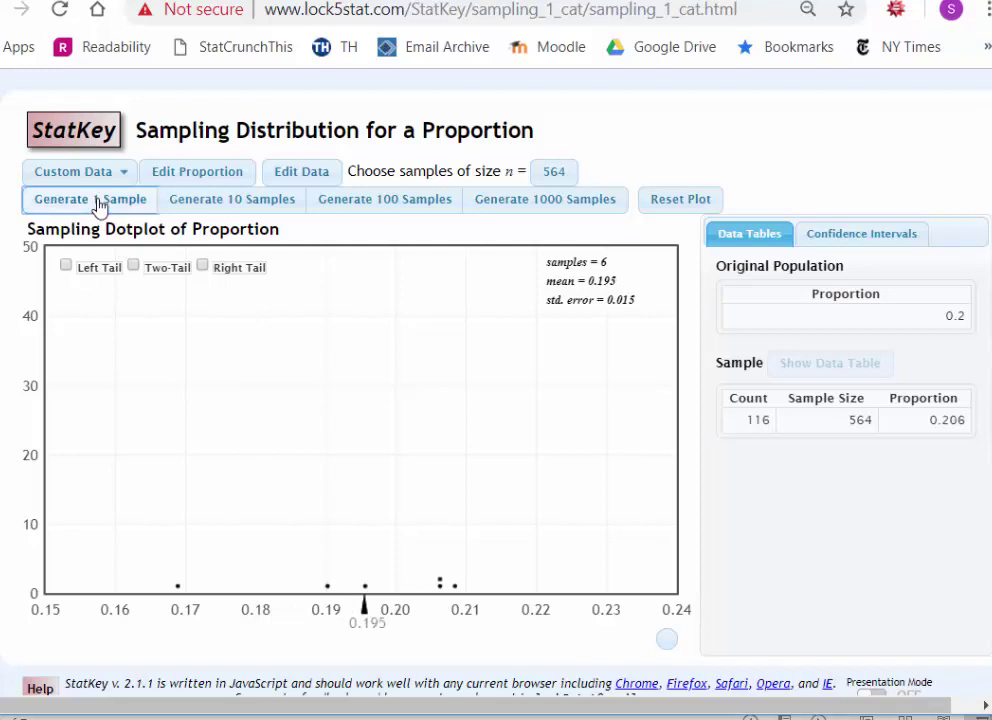
left_click(99, 206)
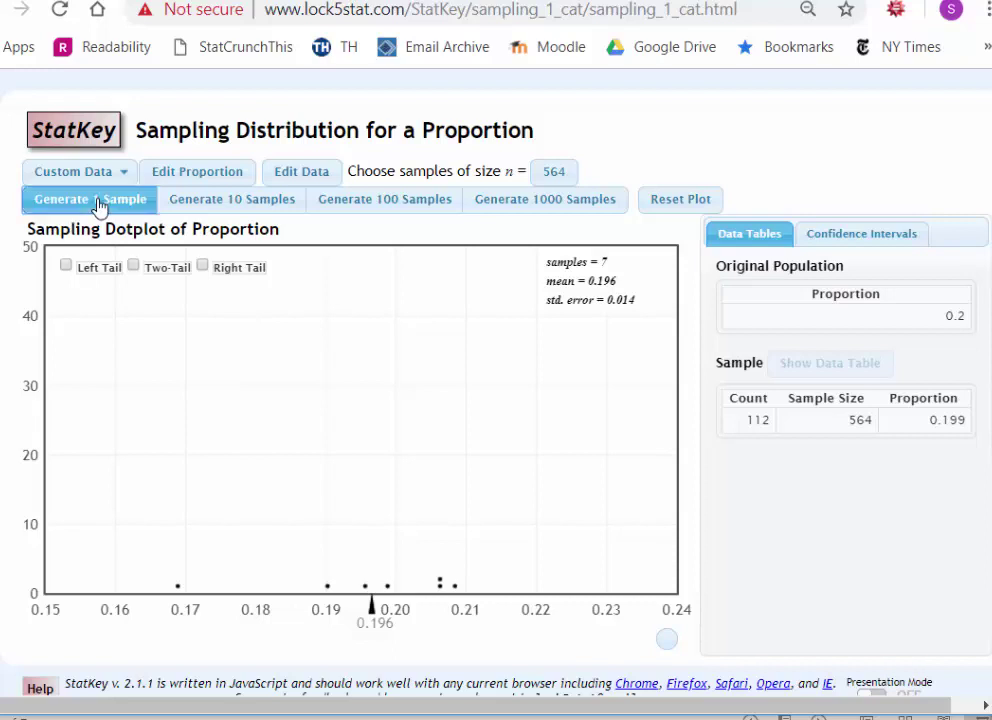
left_click(99, 205)
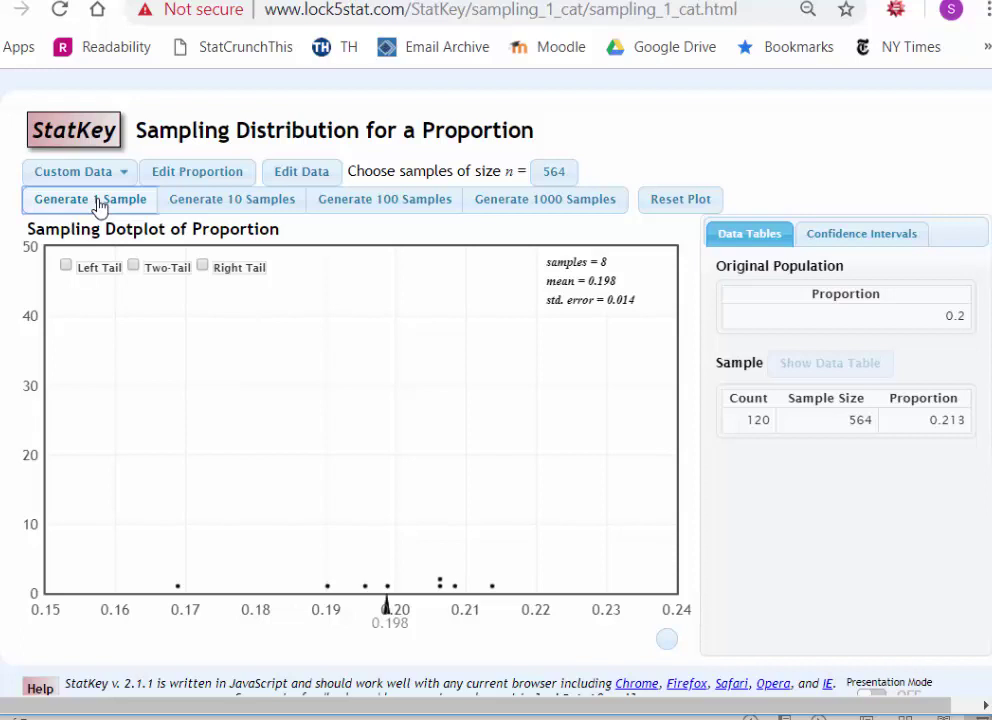
left_click(99, 205)
left_click(99, 205)
left_click(99, 205)
left_click(99, 205)
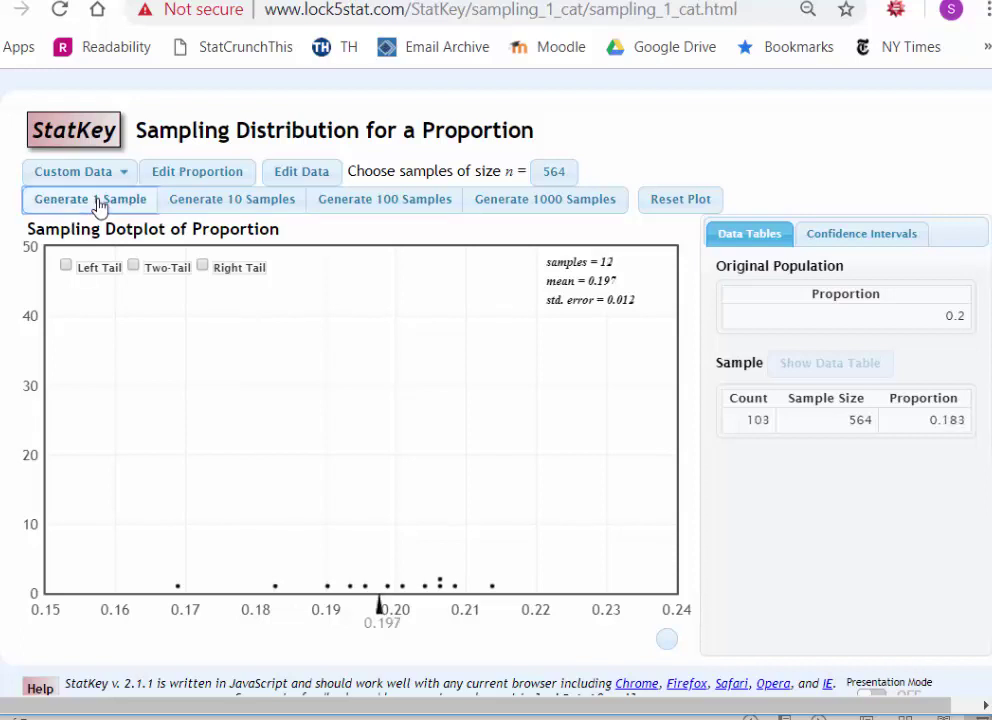
left_click(99, 205)
left_click(99, 205)
left_click(99, 205)
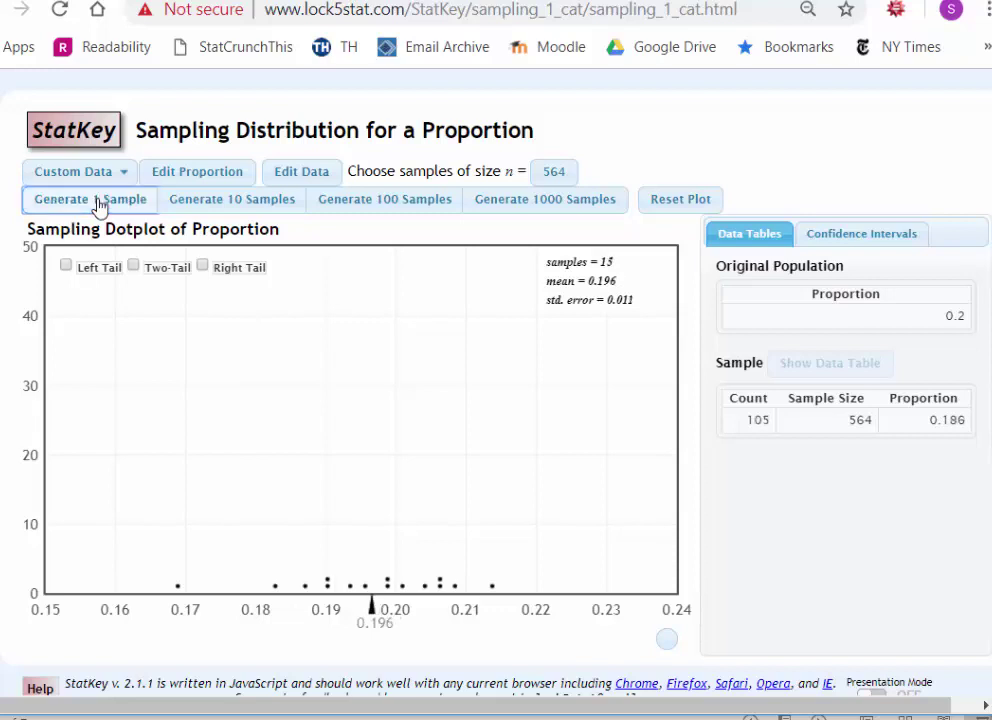
left_click(99, 205)
left_click(99, 205)
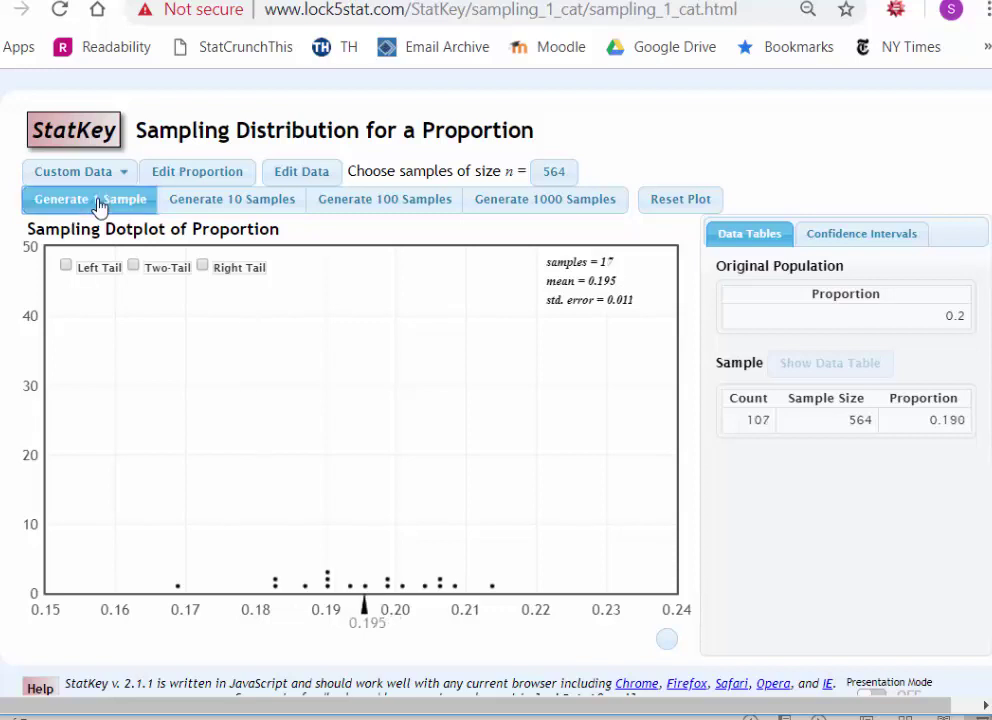
left_click(97, 204)
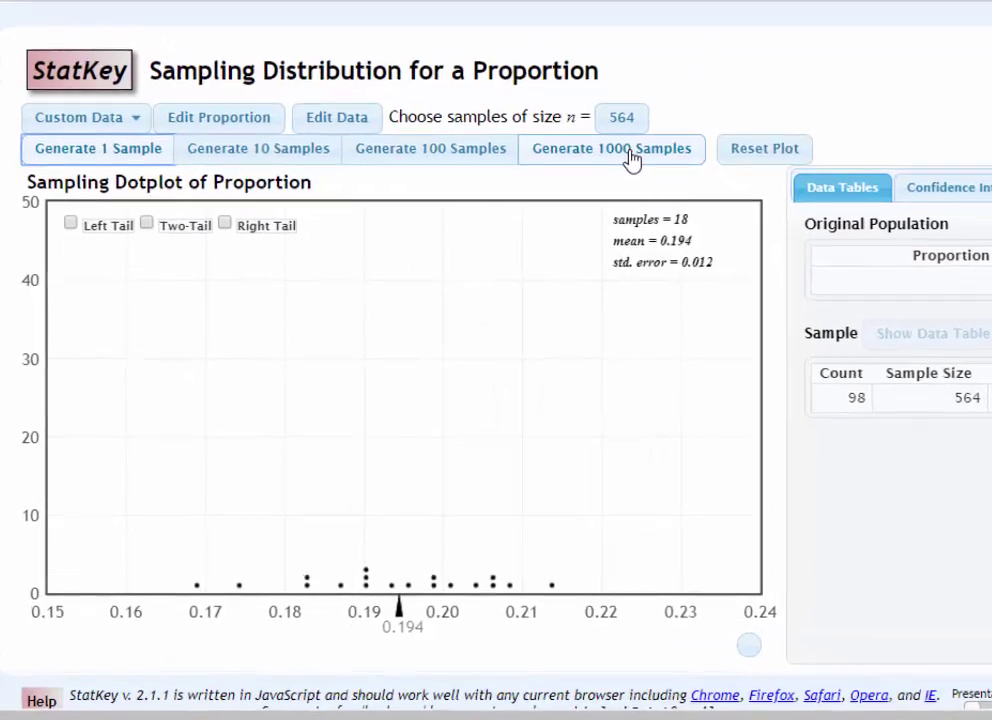
Add 6000 more samples to the sampling distribution in batches of 1000
left_click(630, 160)
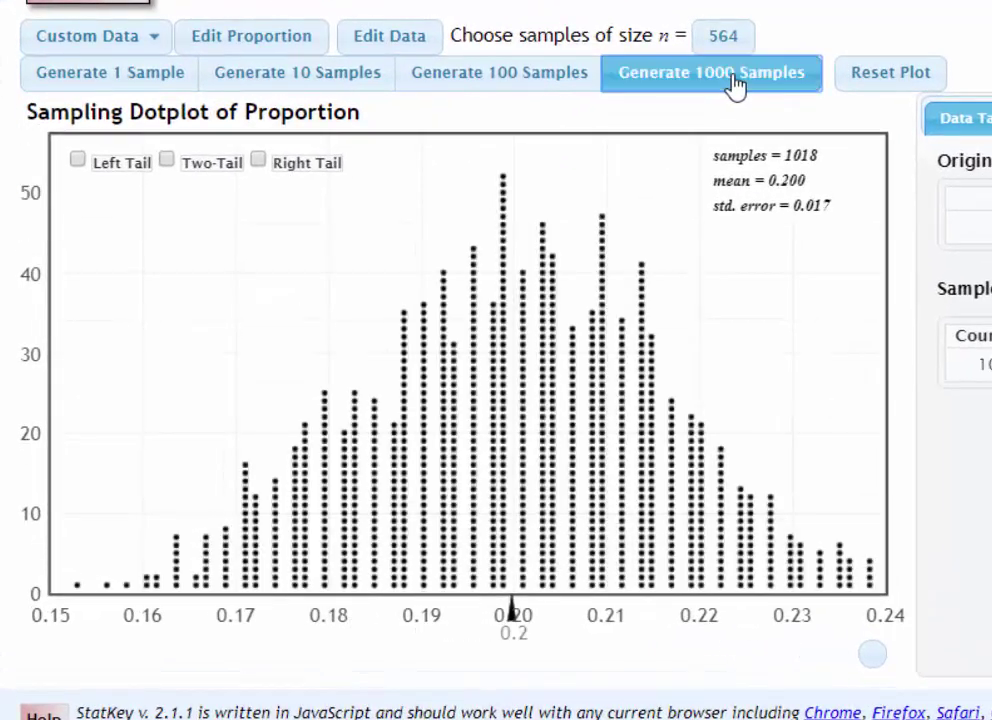
double_click(735, 87)
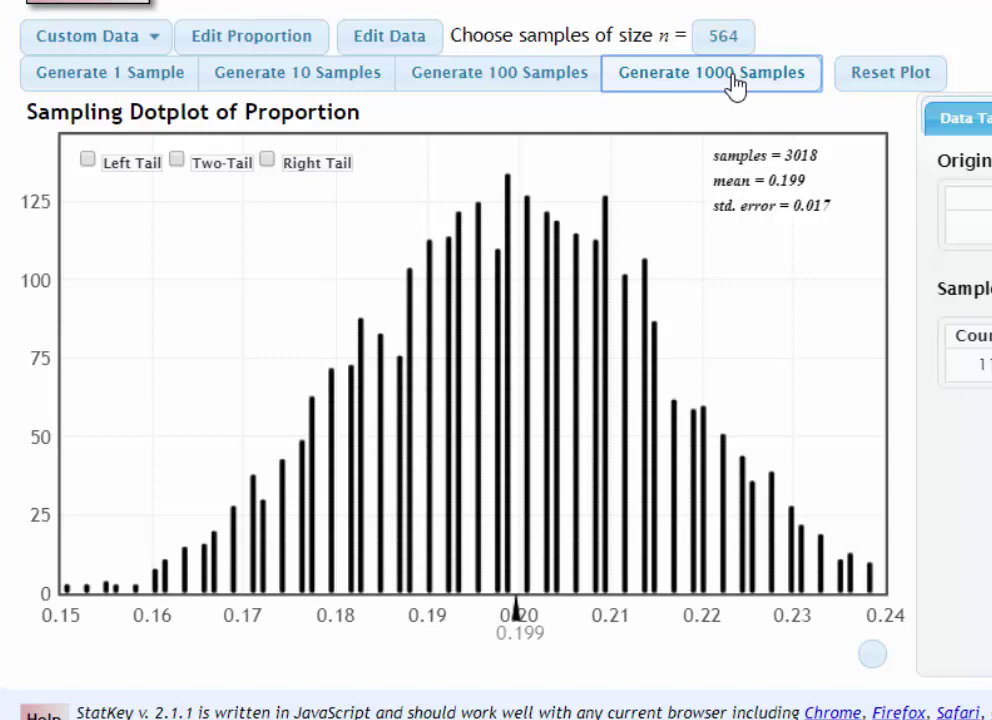
double_click(735, 87)
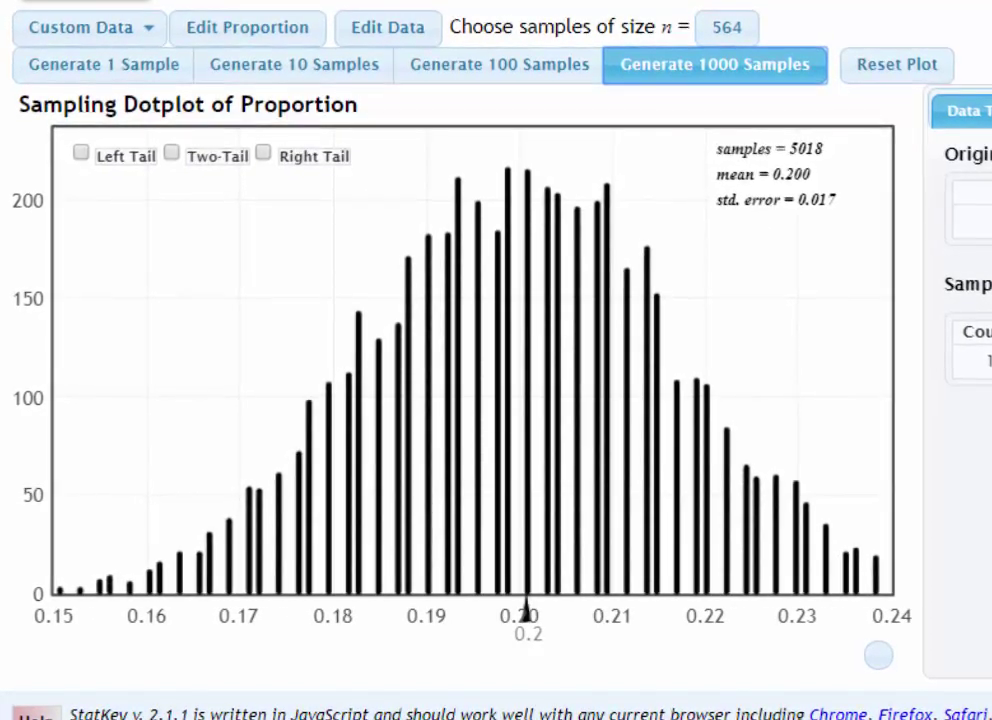
left_click(715, 64)
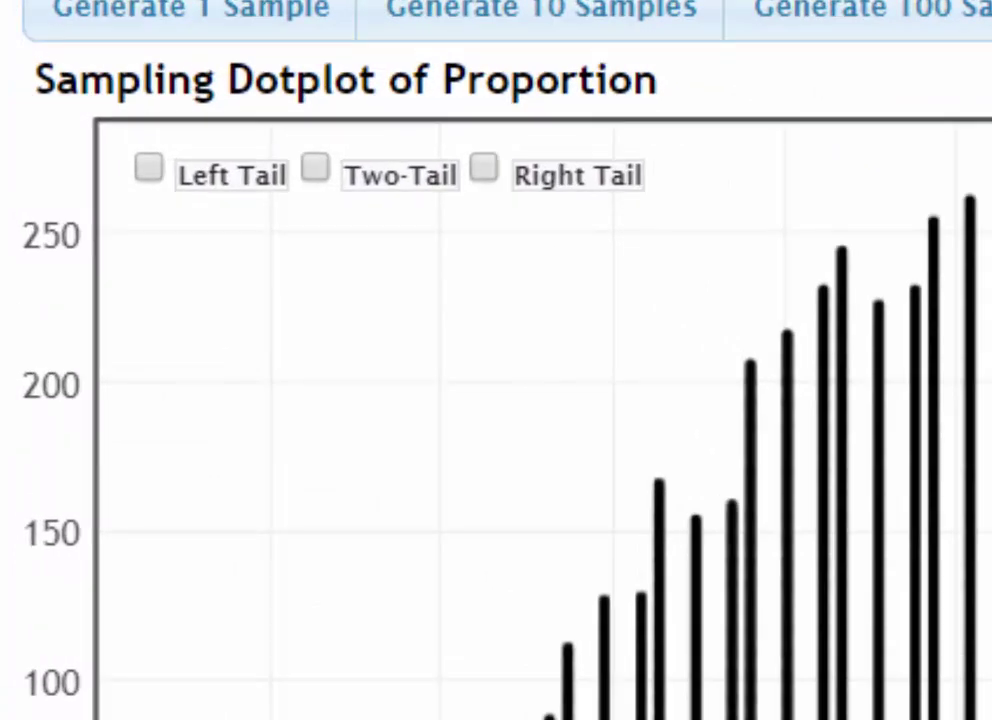
Show the two-tail regions on the dotplot and set the upper cutoff to .223
left_click(316, 170)
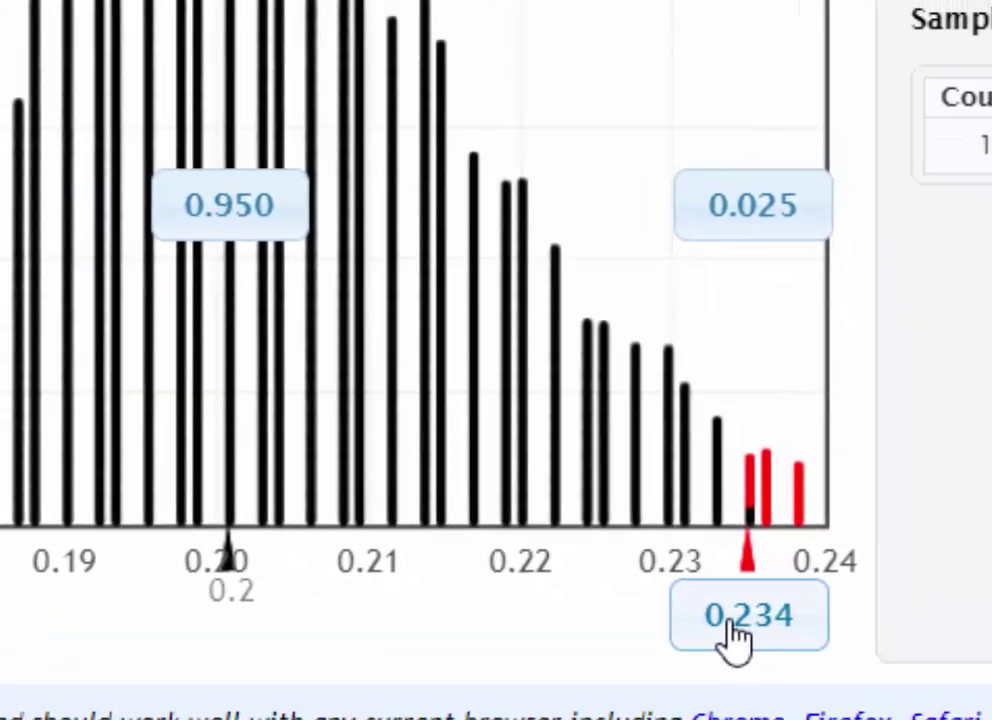
left_click(782, 592)
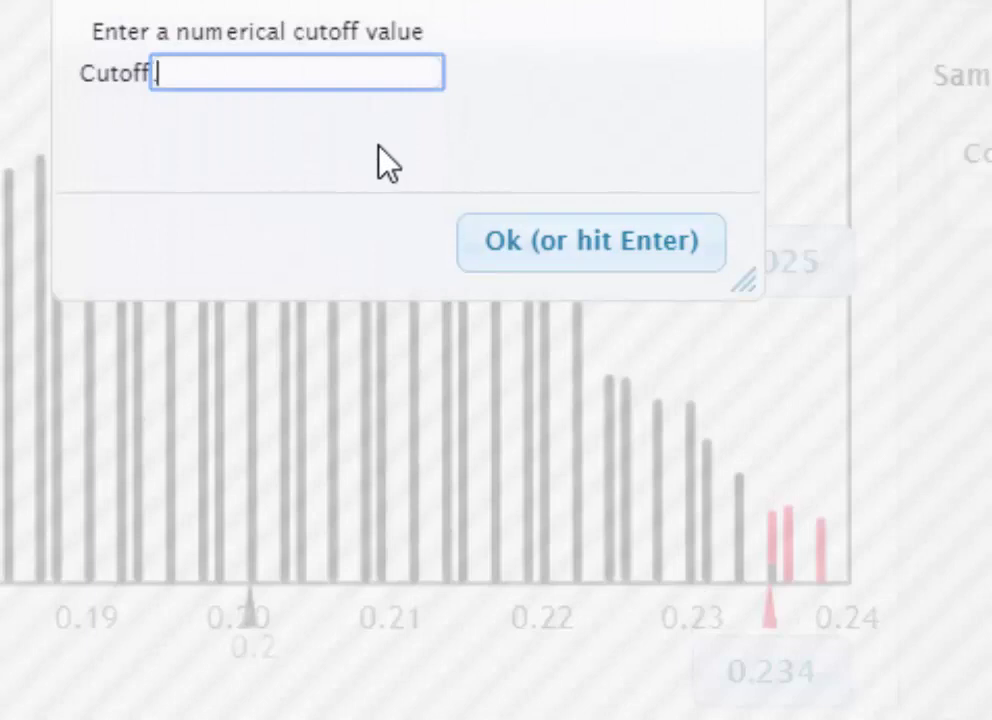
type(".223")
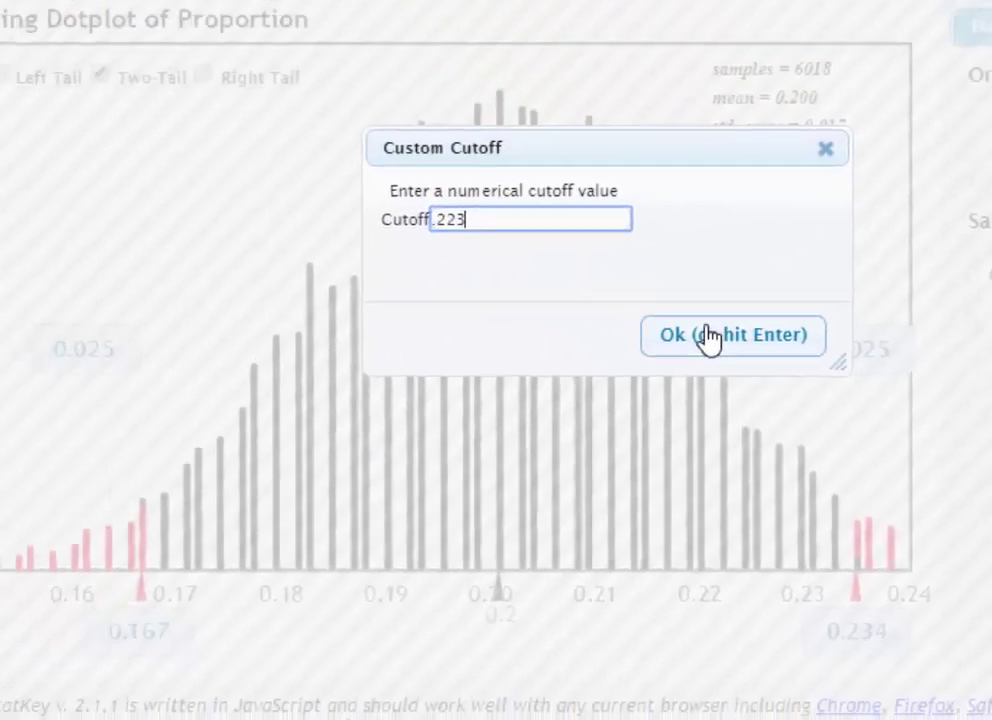
left_click(707, 336)
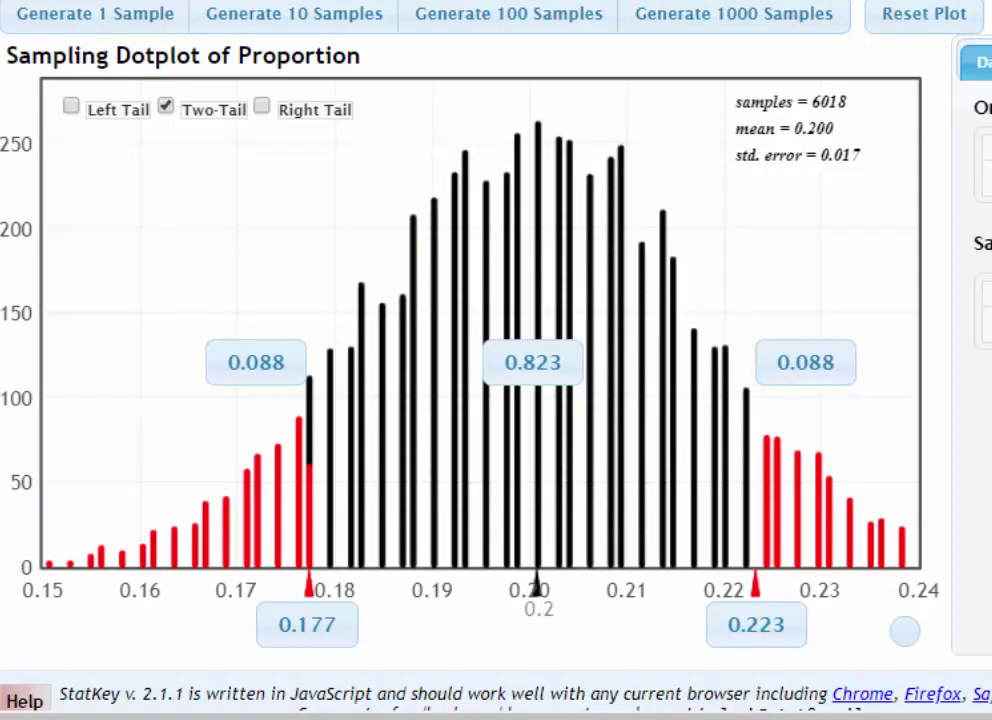